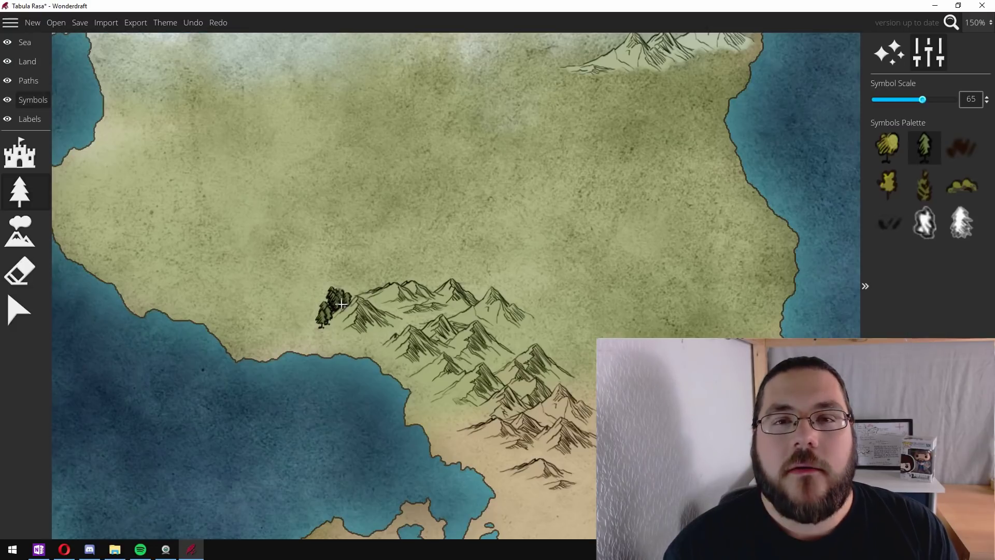
Place dark tree symbols at scale 65 around the northwestern end and along the southwestern foot of the mountain range
drag(342, 303, 377, 267)
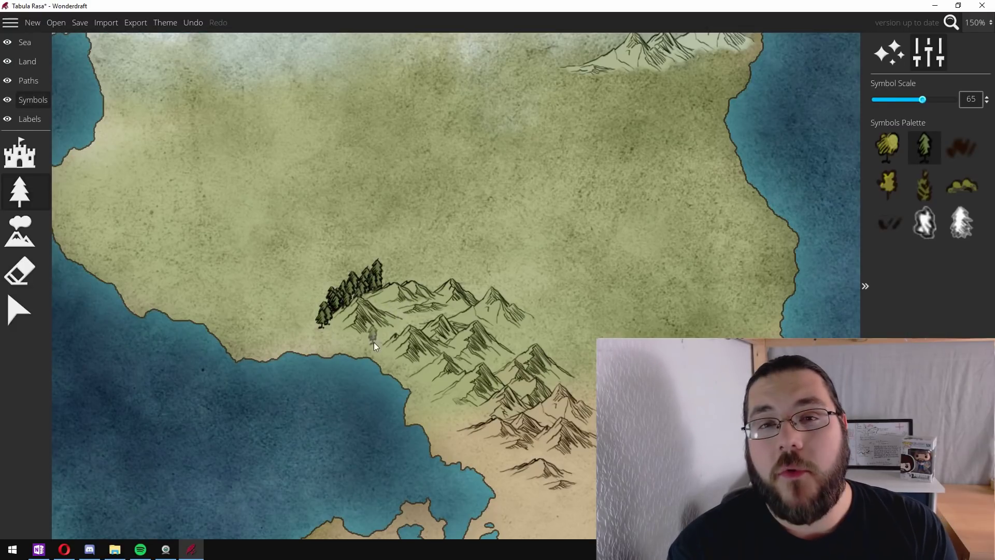
click(390, 330)
click(341, 344)
click(334, 338)
click(318, 342)
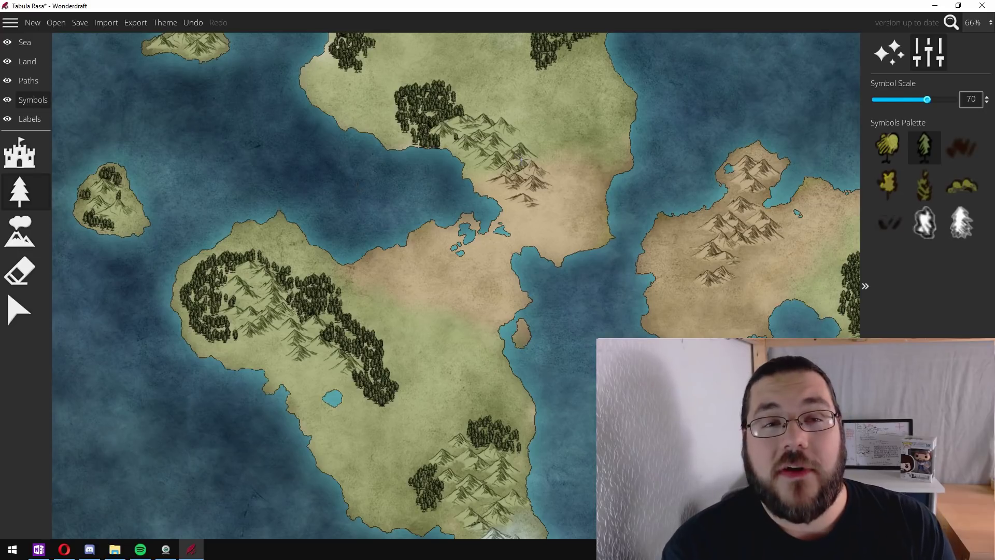
drag(382, 182, 450, 438)
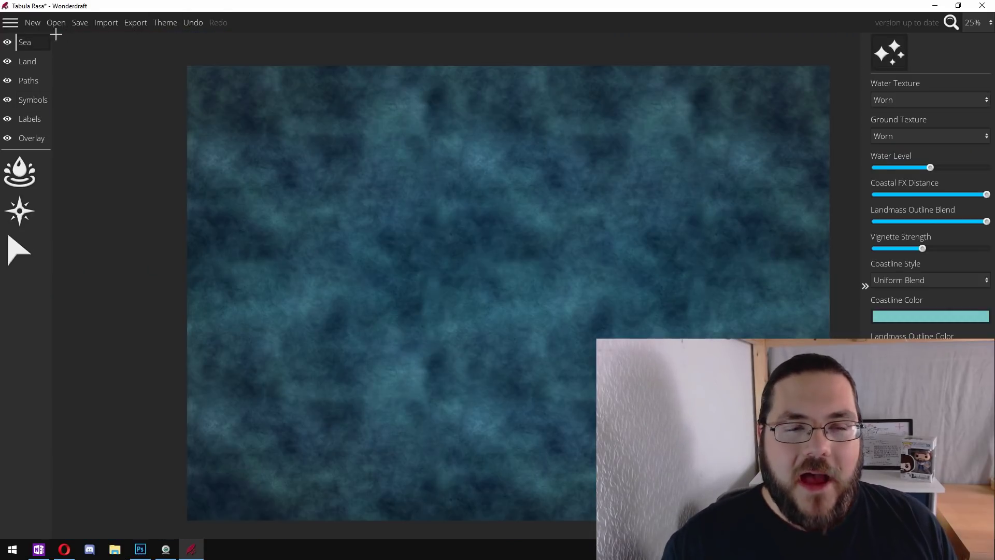
Import cap2.JPG as a heightmap and raise the land along the bay's northern shore with brush size 64, roughness 1
click(106, 22)
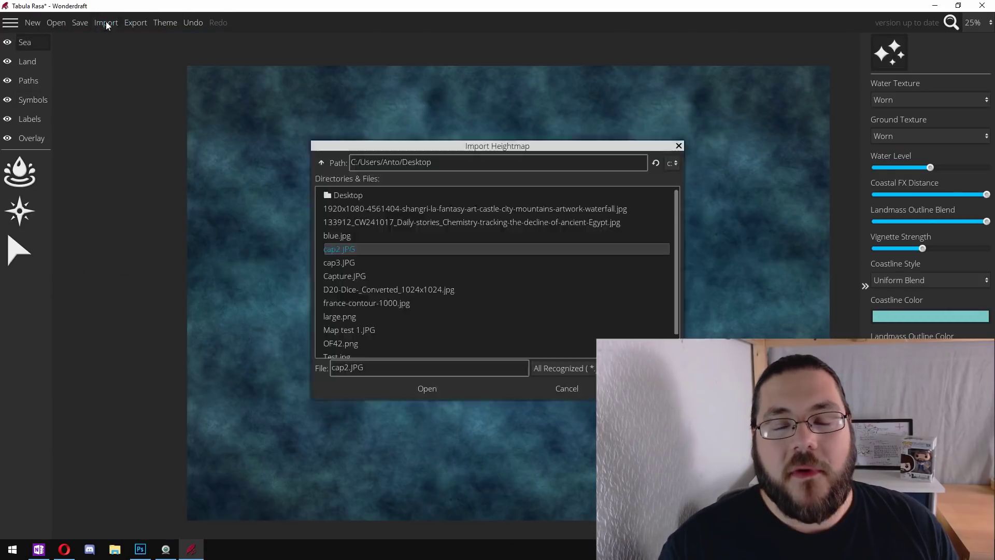
click(428, 389)
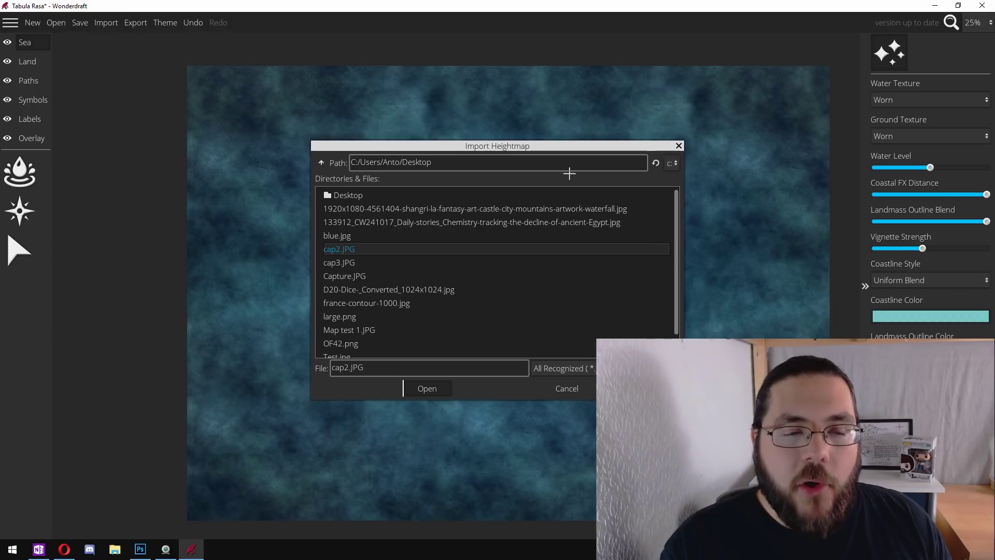
key(Return)
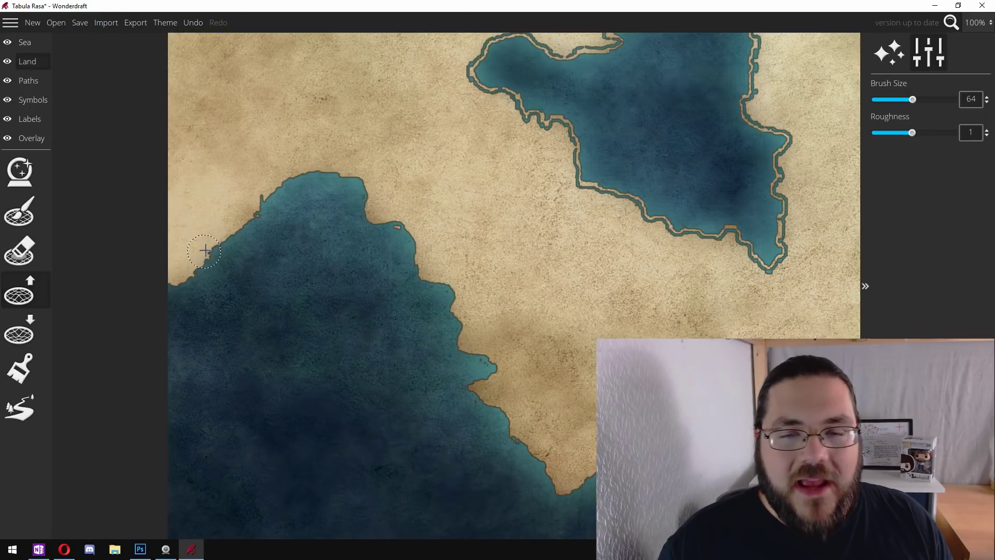
mouse_move(203, 257)
mouse_down()
mouse_move(277, 185)
mouse_move(366, 175)
mouse_up()
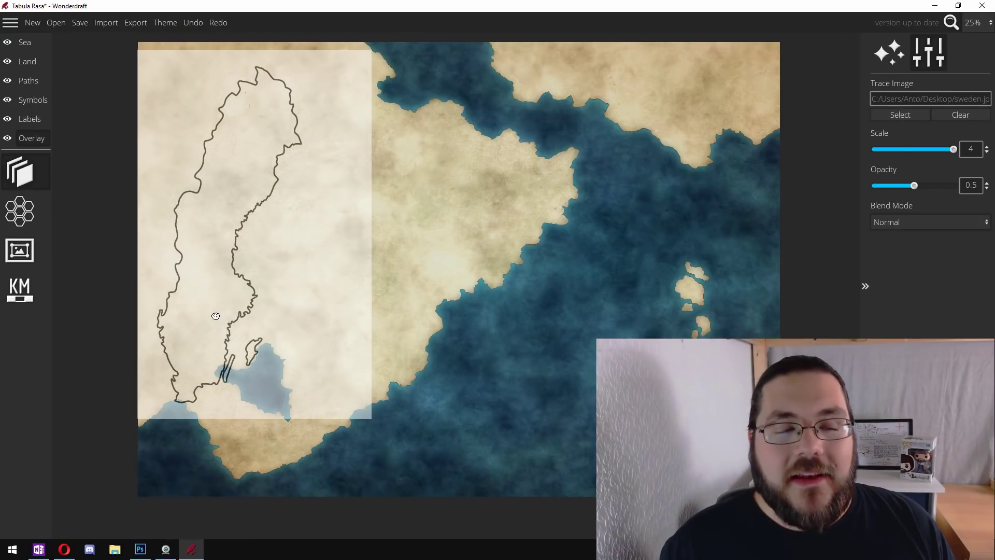
Trace the western outline of the sweden.jpg overlay with a dashed dark red path, width 10 and roughness 0.53
drag(212, 315, 209, 314)
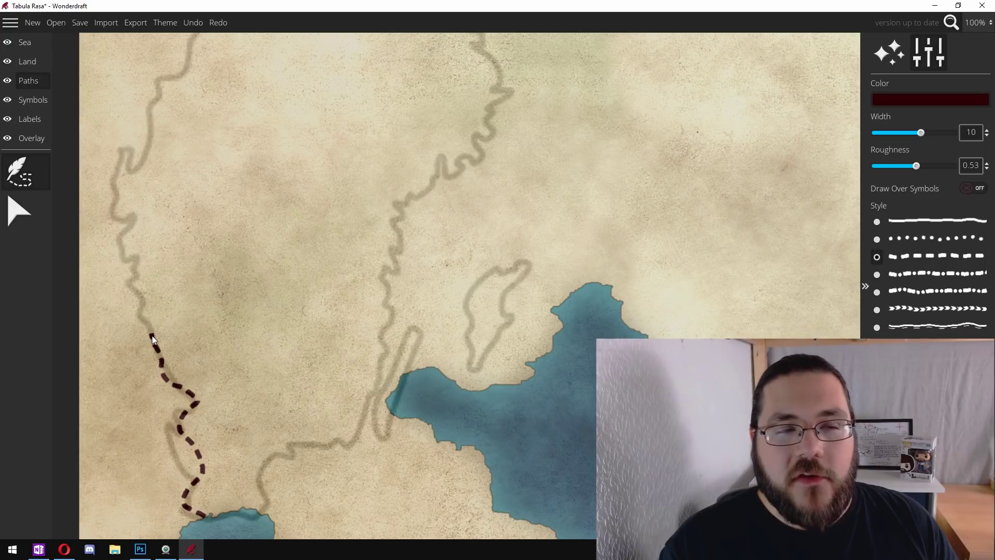
mouse_move(142, 310)
mouse_down()
mouse_move(144, 286)
mouse_move(129, 285)
mouse_move(142, 269)
mouse_move(131, 247)
mouse_move(123, 254)
mouse_move(118, 215)
mouse_up()
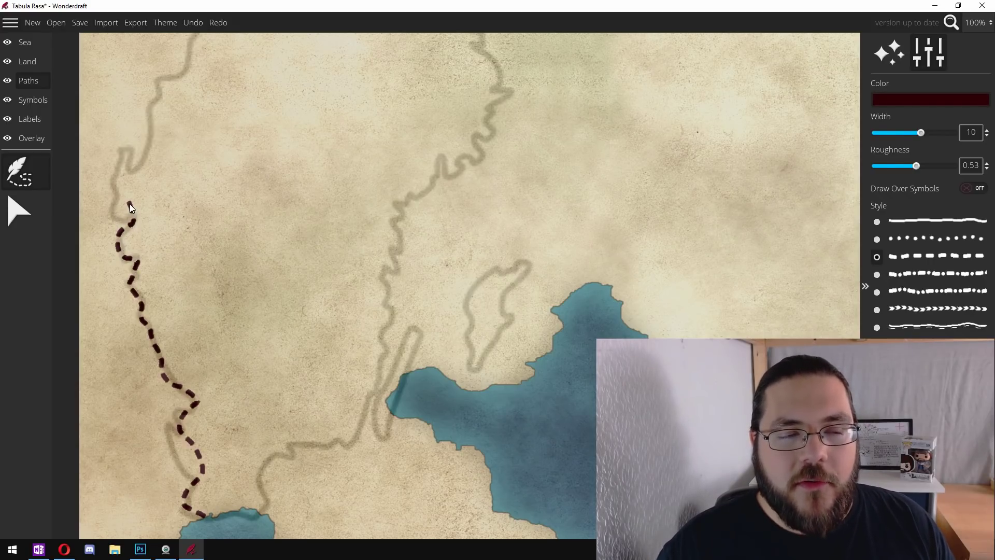
mouse_move(163, 131)
mouse_down()
mouse_move(151, 102)
mouse_move(252, 95)
mouse_move(231, 38)
mouse_move(250, 124)
mouse_move(231, 107)
mouse_move(268, 94)
mouse_move(192, 83)
mouse_move(148, 105)
mouse_move(94, 106)
mouse_move(157, 109)
mouse_up()
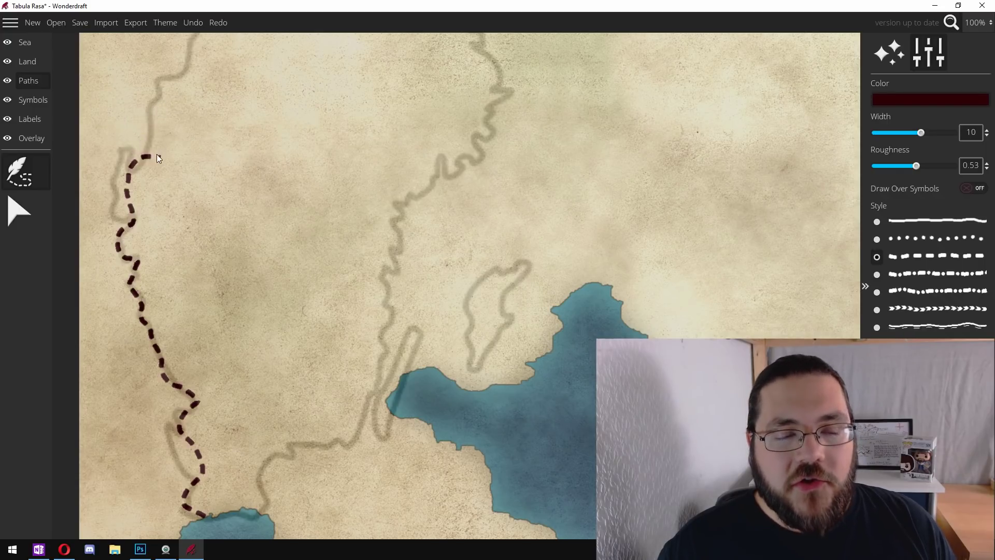
mouse_move(148, 150)
mouse_down()
mouse_move(158, 74)
mouse_move(179, 57)
mouse_move(171, 307)
mouse_move(188, 266)
mouse_up()
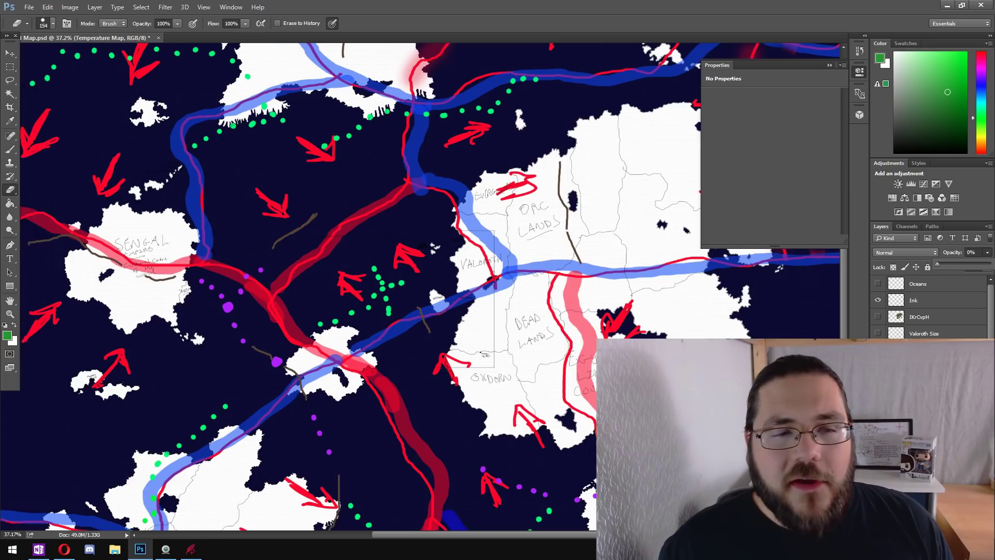
Switch to Wonderdraft and place mountain symbols at scale 100 across the mainland, beside the inland lake and off the southeastern coast
scroll(645, 404, up, 6)
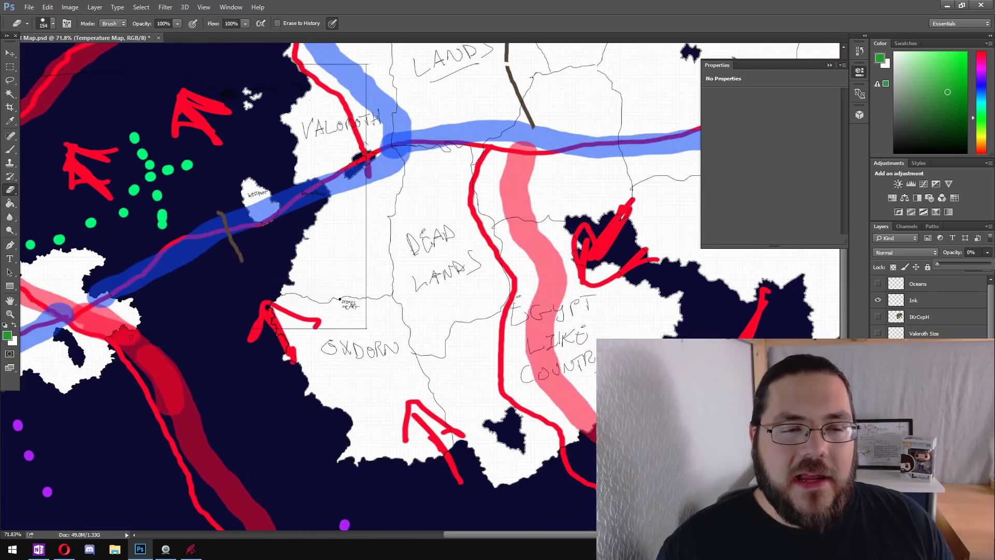
scroll(679, 311, up, 1)
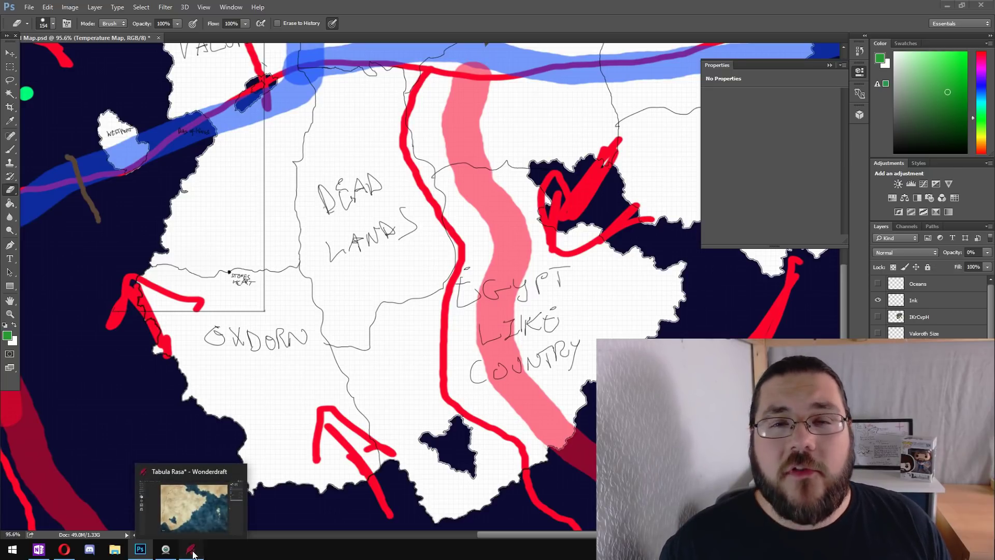
click(192, 553)
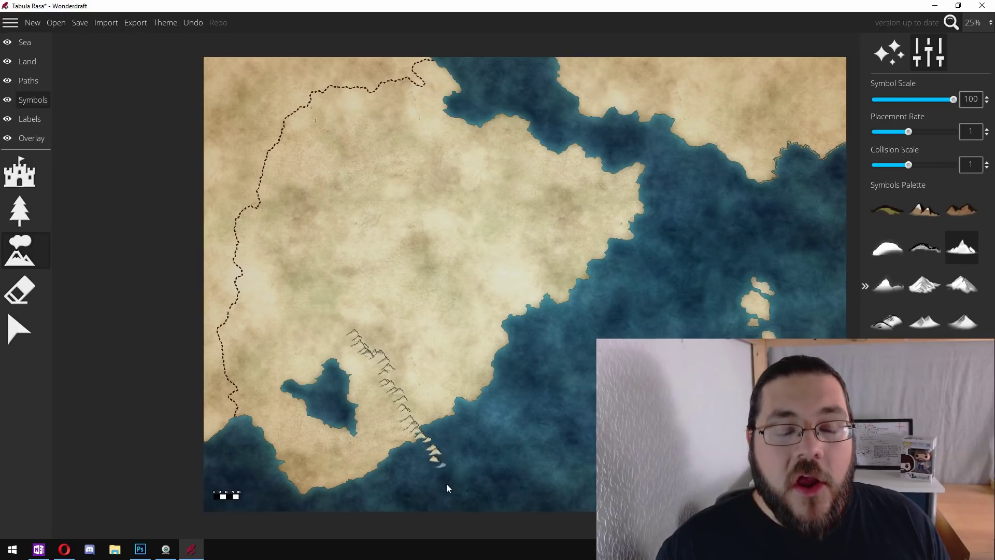
drag(440, 462, 459, 483)
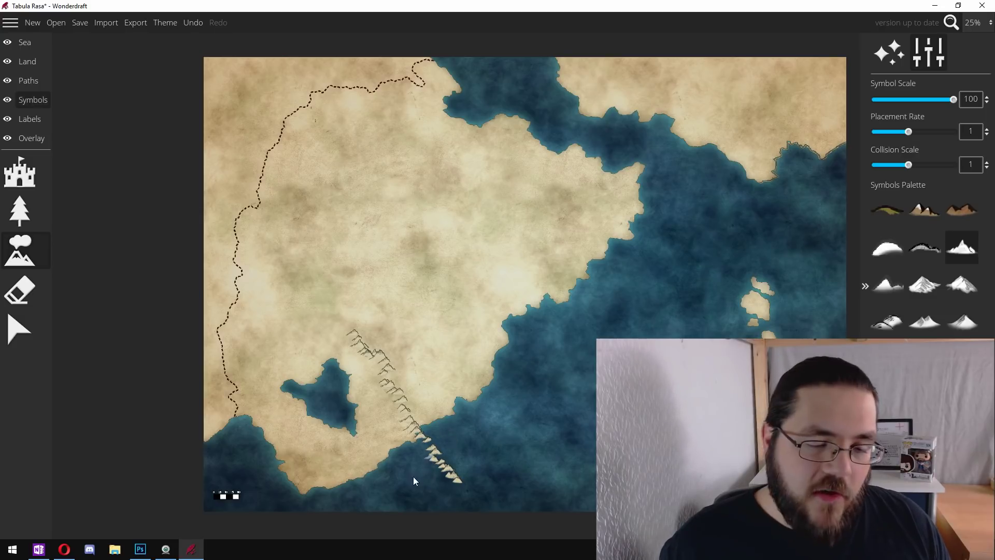
click(433, 465)
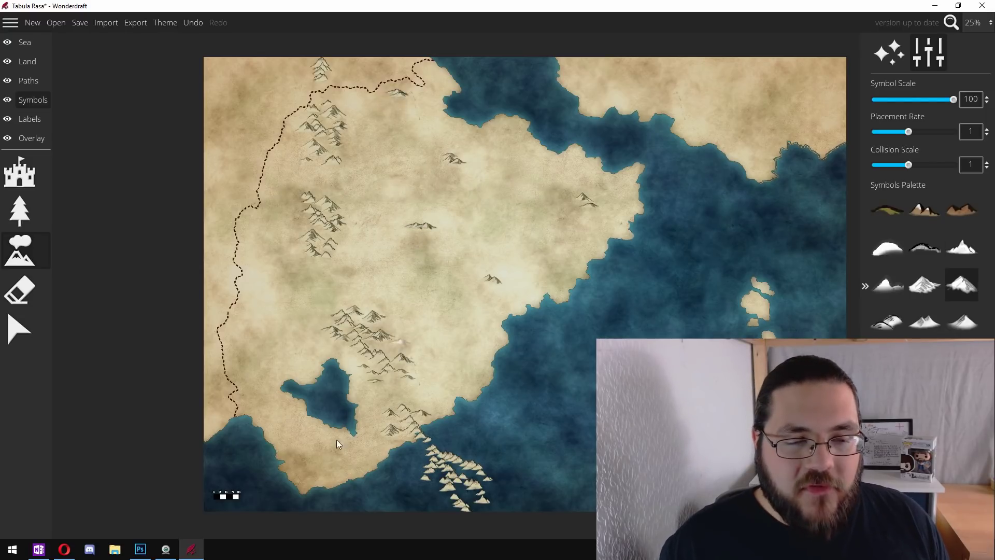
drag(285, 400, 302, 424)
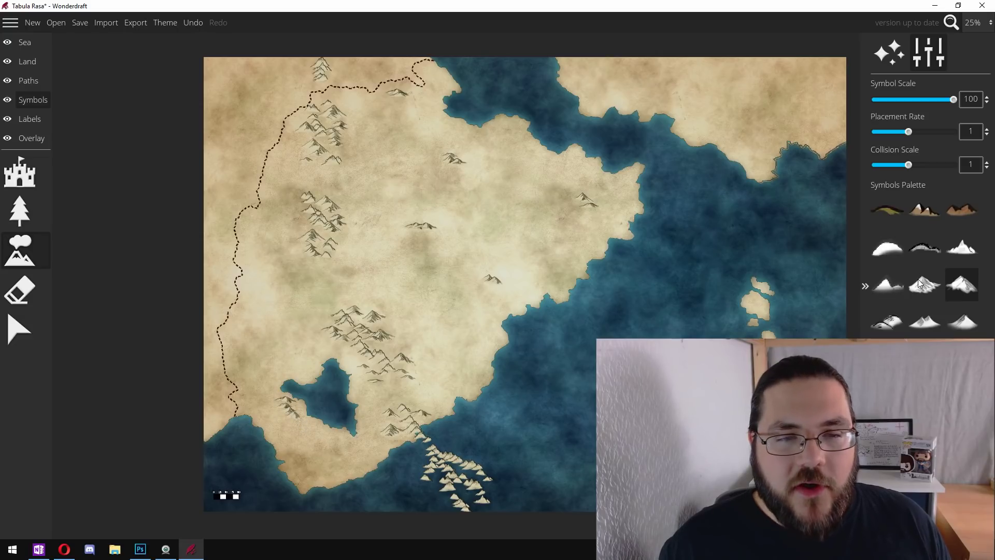
click(525, 265)
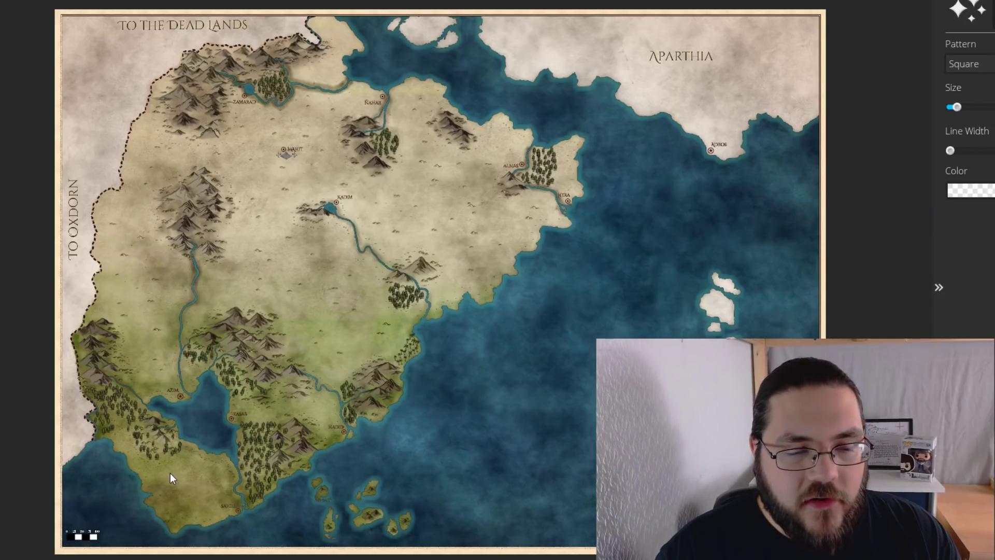
Switch to Photoshop and examine the wind and temperature belts overlaid on the world map around the equator
scroll(170, 473, up, 5)
scroll(171, 462, down, 1)
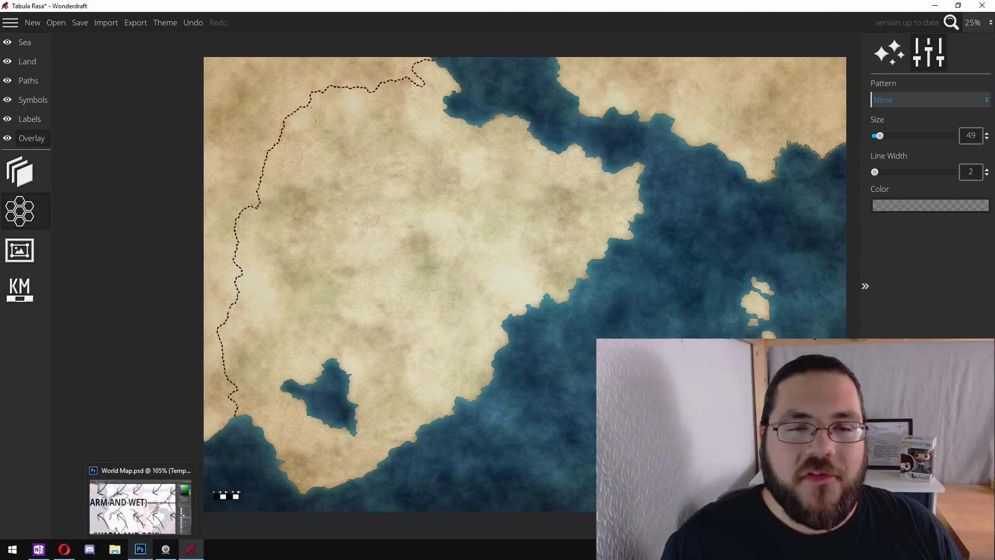
click(140, 505)
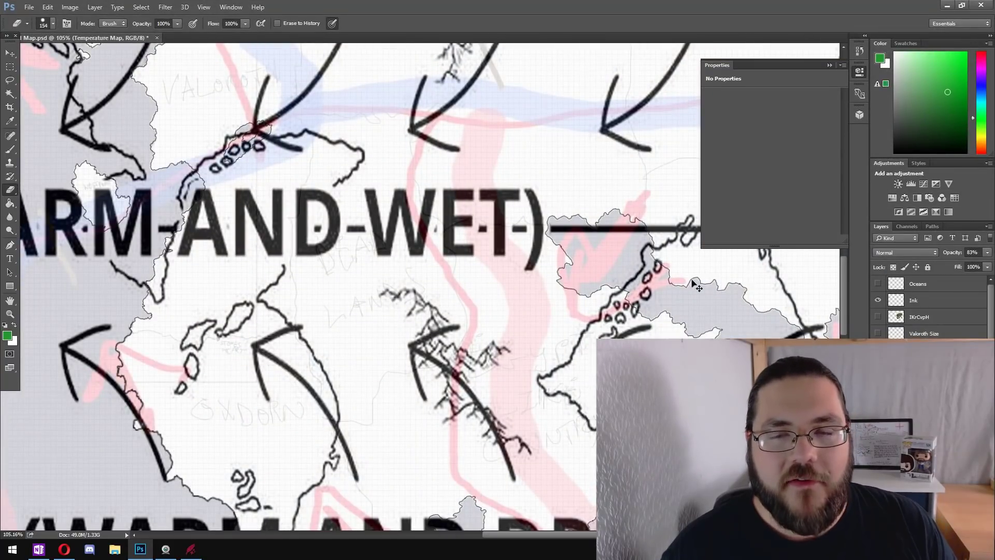
scroll(574, 383, down, 4)
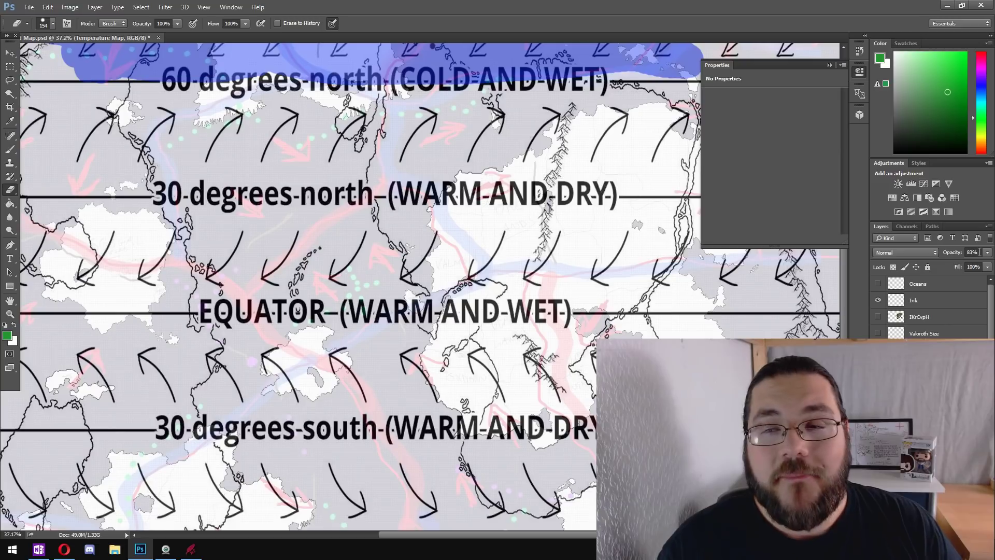
click(988, 253)
Switch to Wonderdraft and paint green ground bands across the southern half of the land with brush size 256, opacity 1
key(alt+Tab)
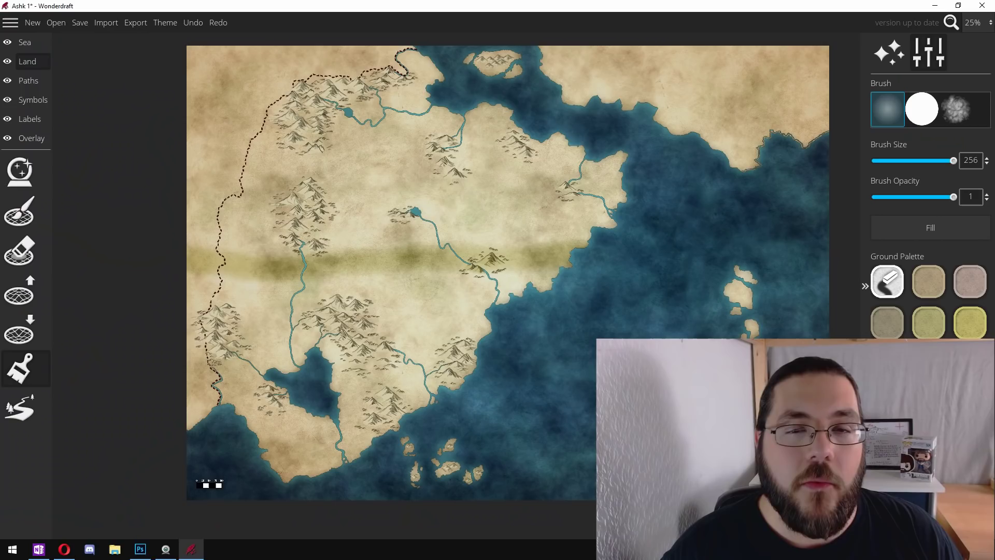
mouse_move(205, 266)
mouse_down()
mouse_move(588, 278)
mouse_move(167, 290)
mouse_move(522, 327)
mouse_move(601, 324)
mouse_move(174, 318)
mouse_move(517, 338)
mouse_move(218, 345)
mouse_move(259, 358)
mouse_up()
mouse_move(482, 359)
mouse_down()
mouse_move(178, 355)
mouse_move(399, 369)
mouse_move(178, 396)
mouse_move(336, 400)
mouse_move(182, 340)
mouse_up()
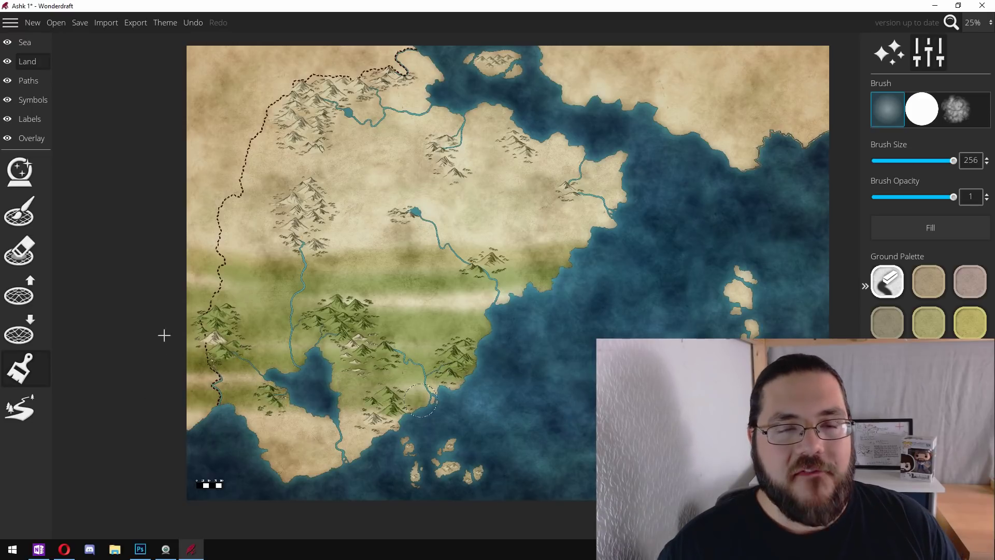
mouse_move(409, 299)
mouse_down()
mouse_move(607, 304)
mouse_move(489, 301)
mouse_move(281, 325)
mouse_move(442, 337)
mouse_move(306, 340)
mouse_move(448, 368)
mouse_move(347, 371)
mouse_move(492, 391)
mouse_move(410, 390)
mouse_move(347, 412)
mouse_move(432, 407)
mouse_move(276, 476)
mouse_move(364, 457)
mouse_move(294, 391)
mouse_move(185, 338)
mouse_move(312, 351)
mouse_move(205, 359)
mouse_move(298, 371)
mouse_move(177, 384)
mouse_move(274, 395)
mouse_move(147, 413)
mouse_move(345, 416)
mouse_move(217, 424)
mouse_move(353, 426)
mouse_move(250, 443)
mouse_move(380, 448)
mouse_move(257, 458)
mouse_move(347, 459)
mouse_move(316, 367)
mouse_move(442, 348)
mouse_move(492, 329)
mouse_move(563, 278)
mouse_move(529, 332)
mouse_up()
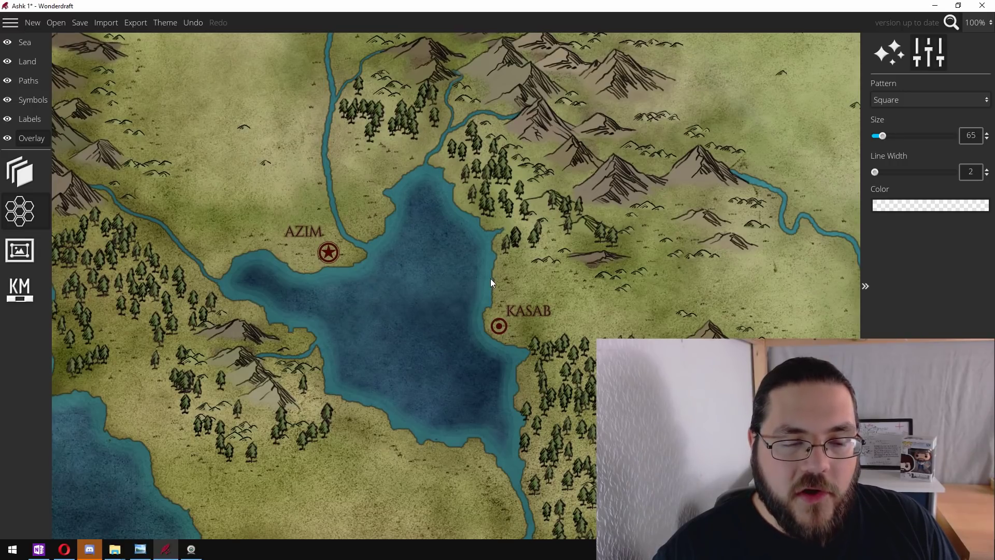
Examine the finished map's towns, rivers and terrain around Azim, Kasab, Hadid, Mahit, Almas, Hera and the Aparthia coast
drag(490, 278, 467, 339)
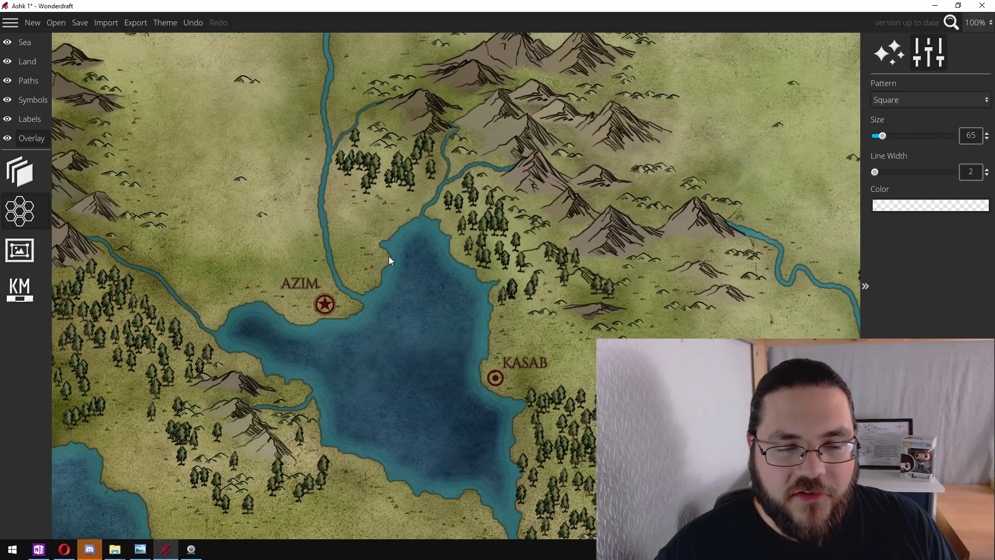
drag(384, 263, 359, 248)
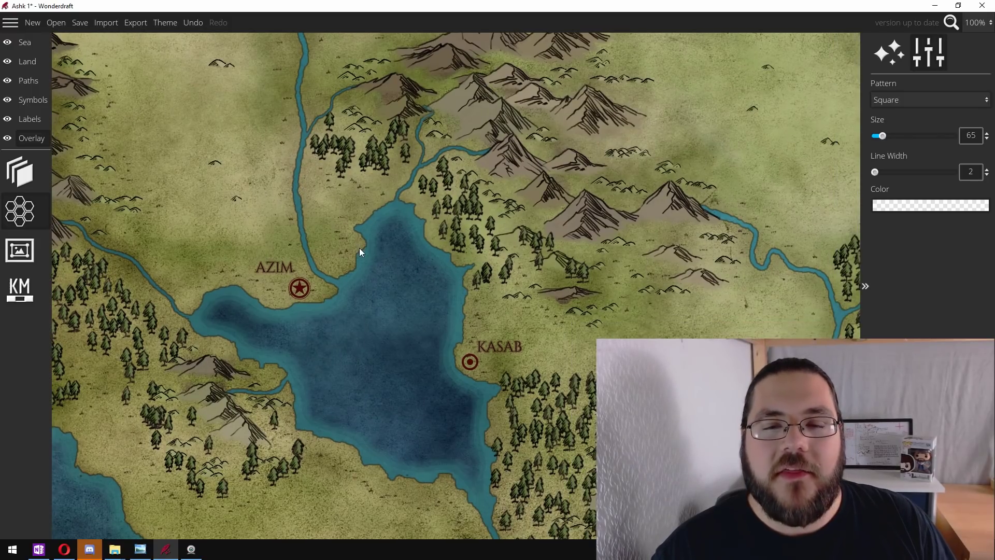
drag(457, 313, 430, 151)
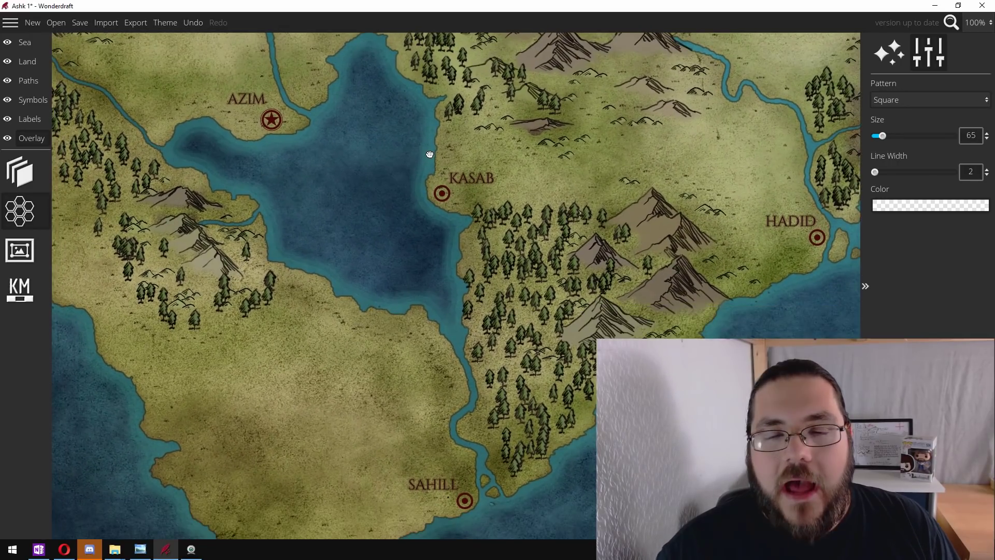
drag(604, 213, 356, 297)
drag(365, 217, 489, 278)
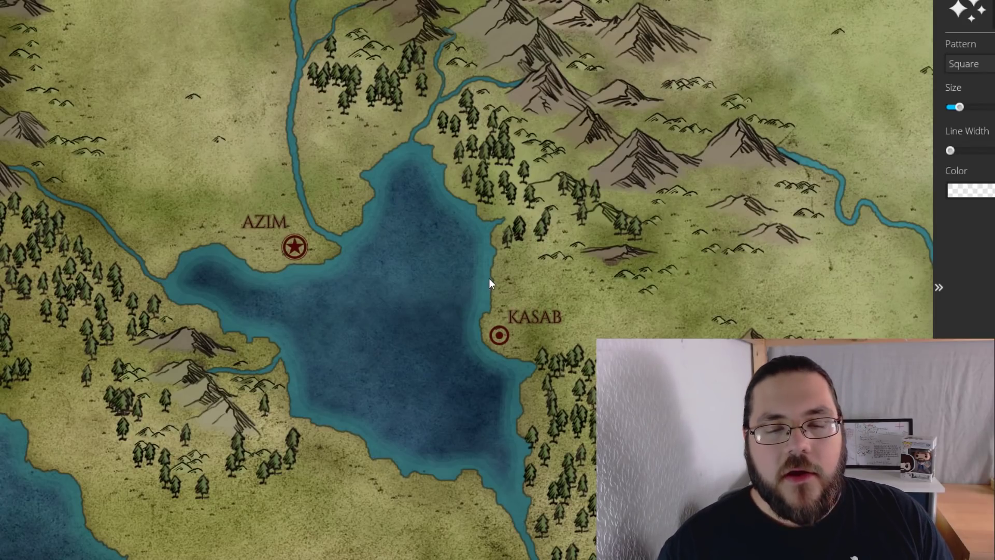
drag(489, 278, 462, 350)
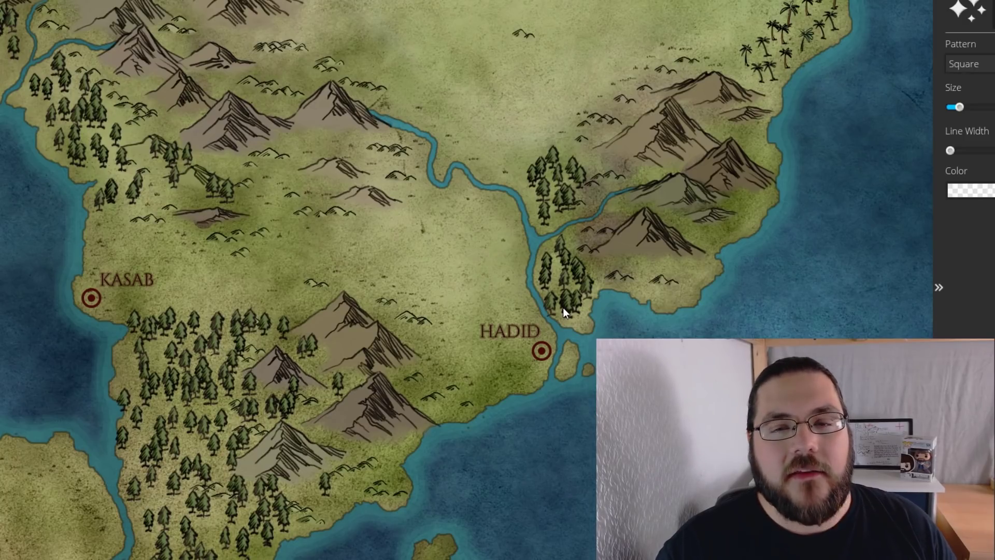
drag(592, 267, 452, 355)
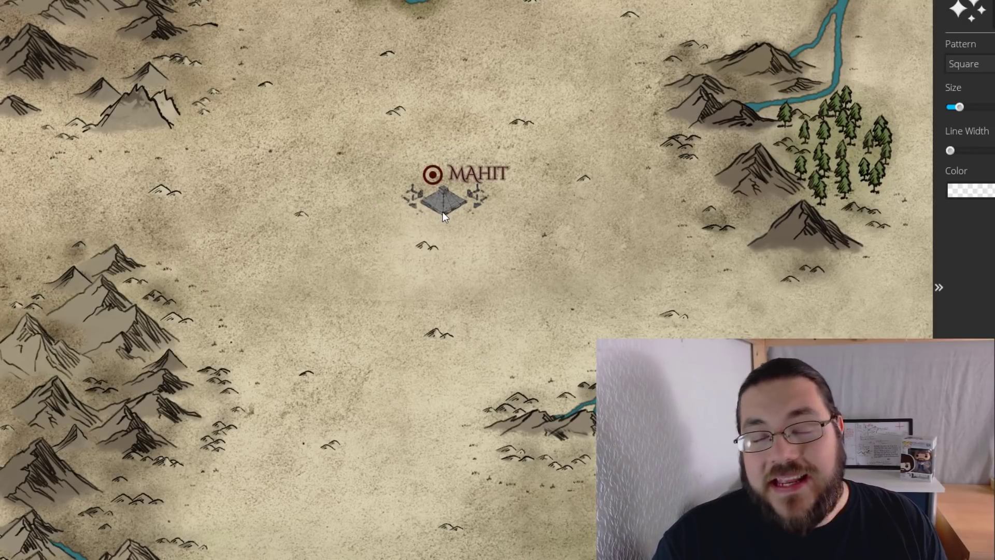
drag(476, 208, 492, 294)
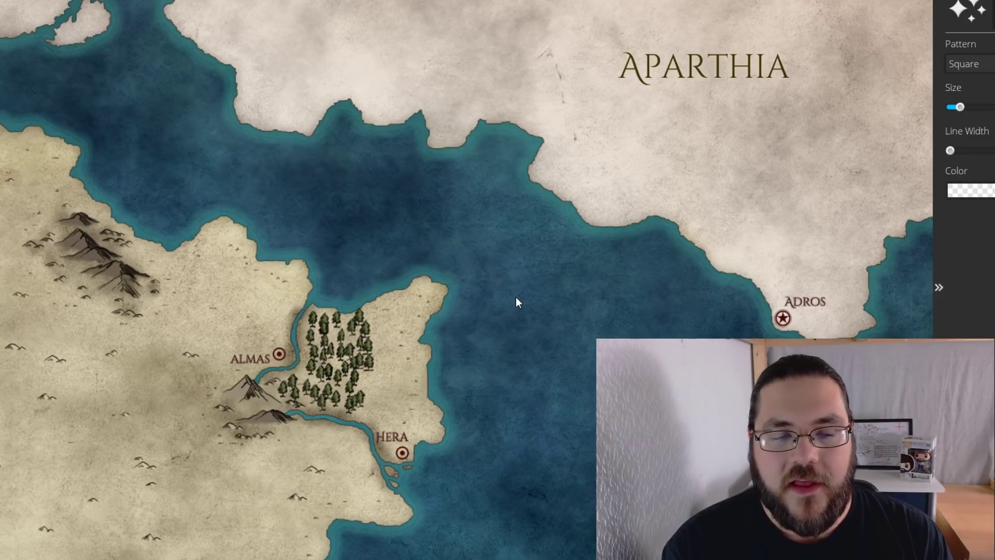
drag(516, 302, 793, 98)
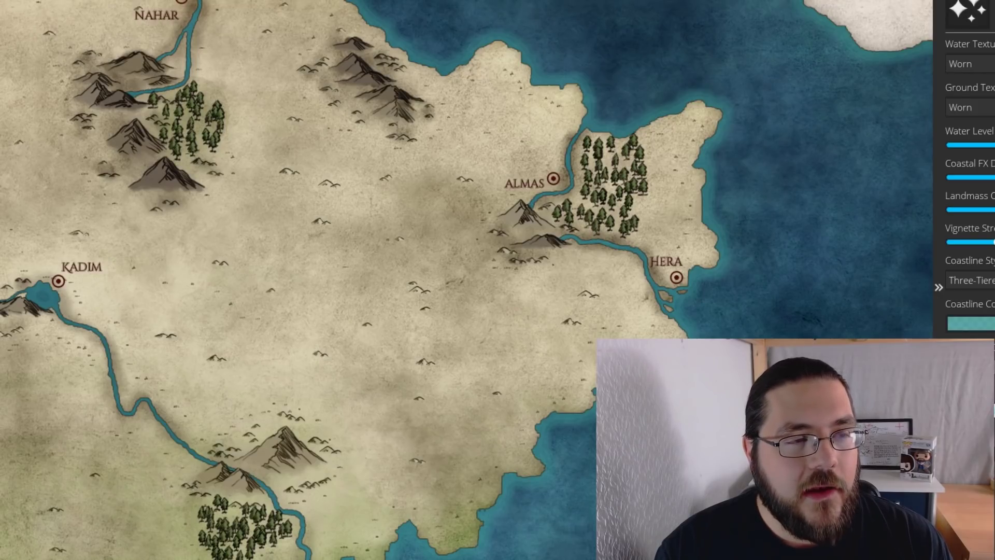
Set the path color to dark red 401212 for a dashed border line
click(966, 63)
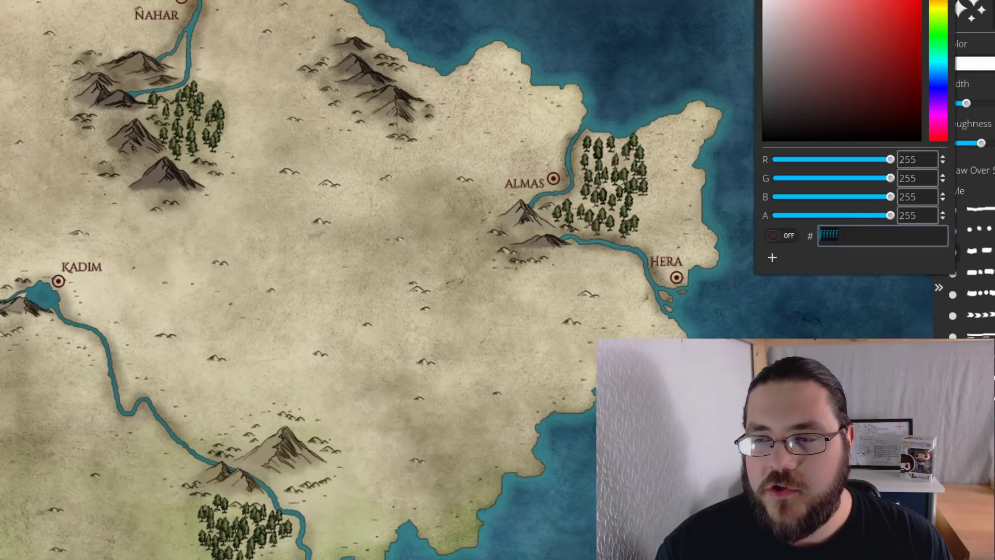
click(877, 102)
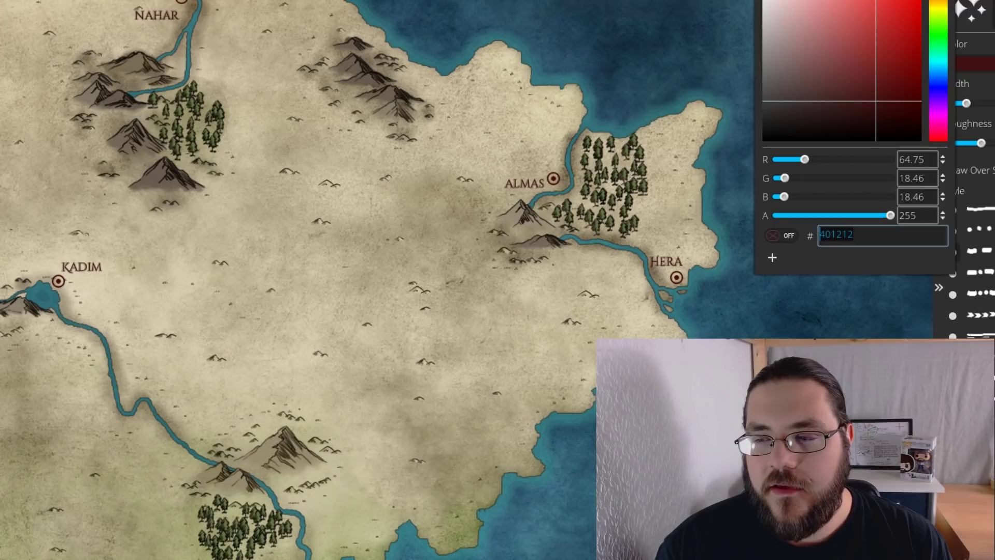
key(Escape)
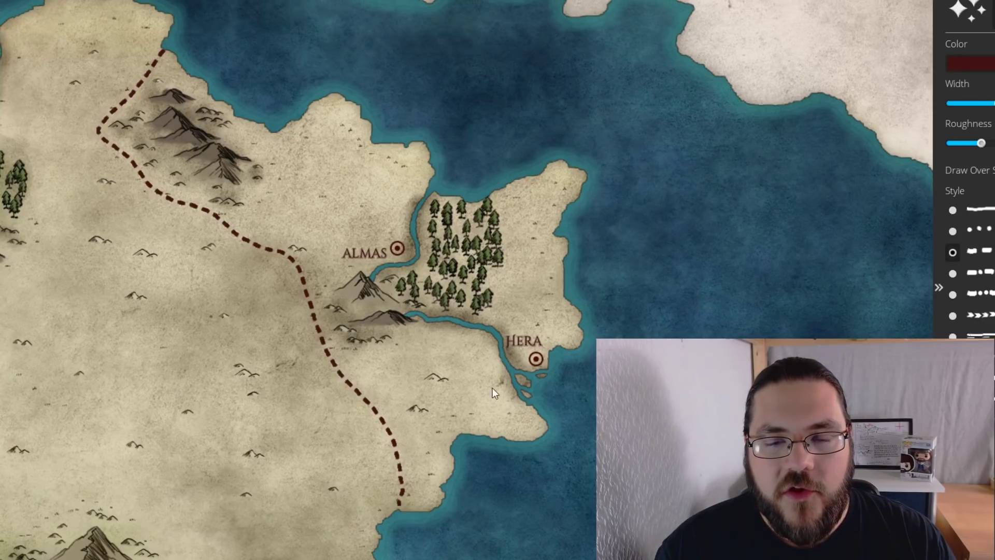
Examine the dashed border west of Almas and Hera and the neighbouring land around Nahar, Mahit and Kadim
drag(573, 226, 551, 223)
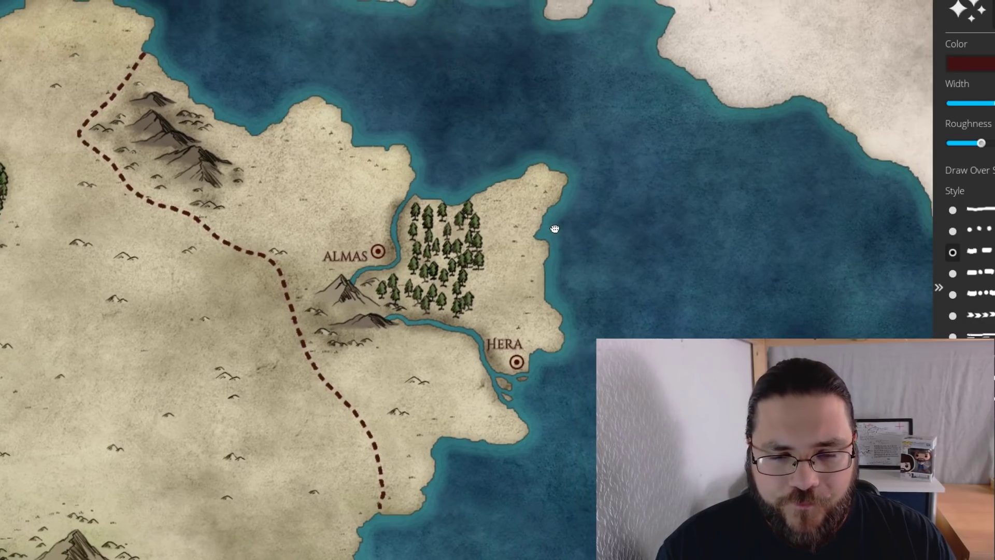
drag(288, 197, 428, 160)
scroll(533, 176, down, 2)
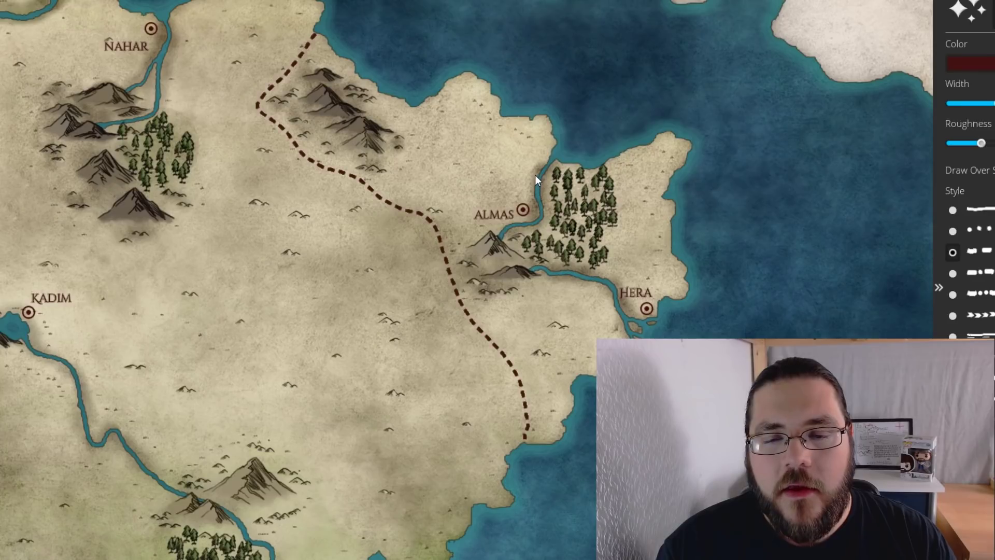
drag(634, 275, 724, 218)
drag(844, 228, 654, 311)
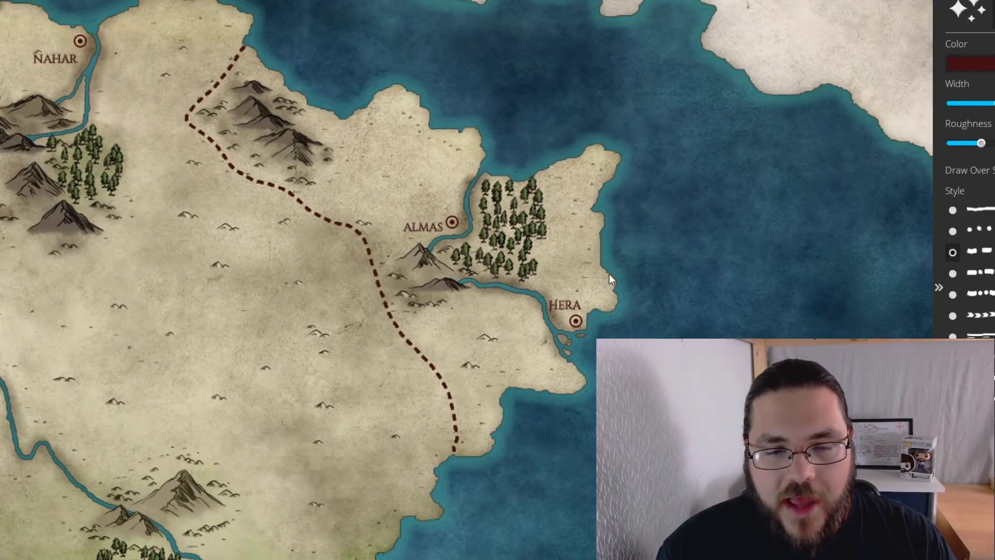
drag(480, 231, 749, 197)
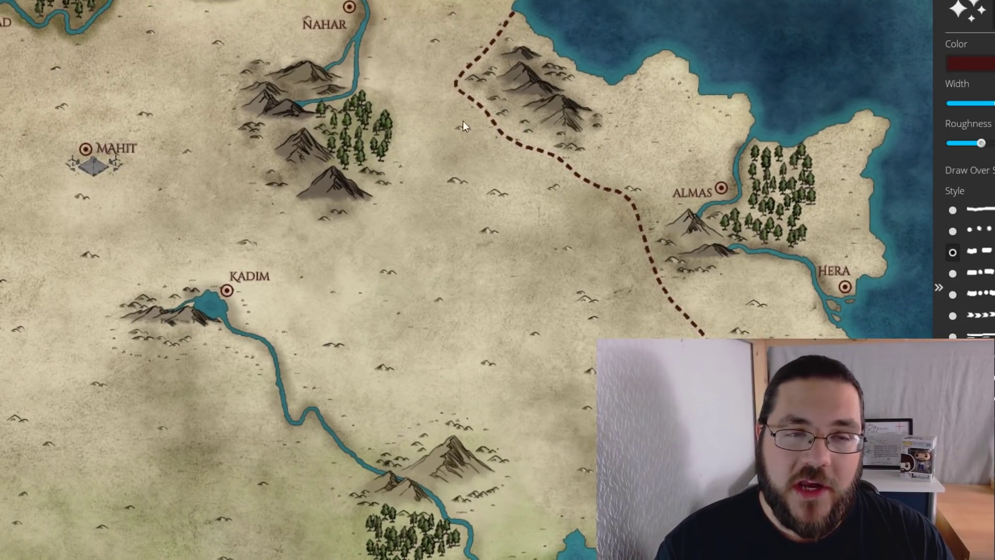
scroll(487, 204, down, 2)
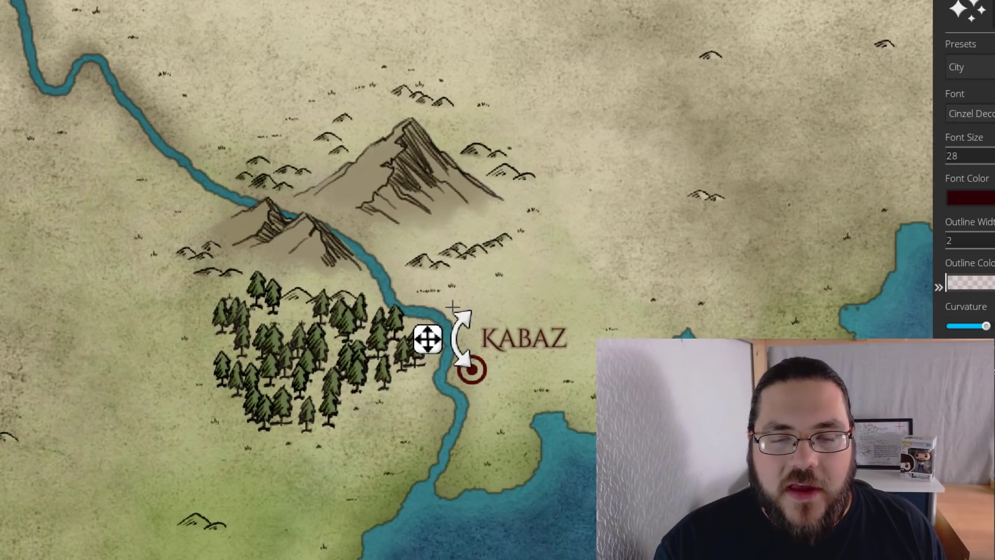
Nudge the Kabaz city label slightly west beside its town symbol at the river
drag(427, 340, 422, 339)
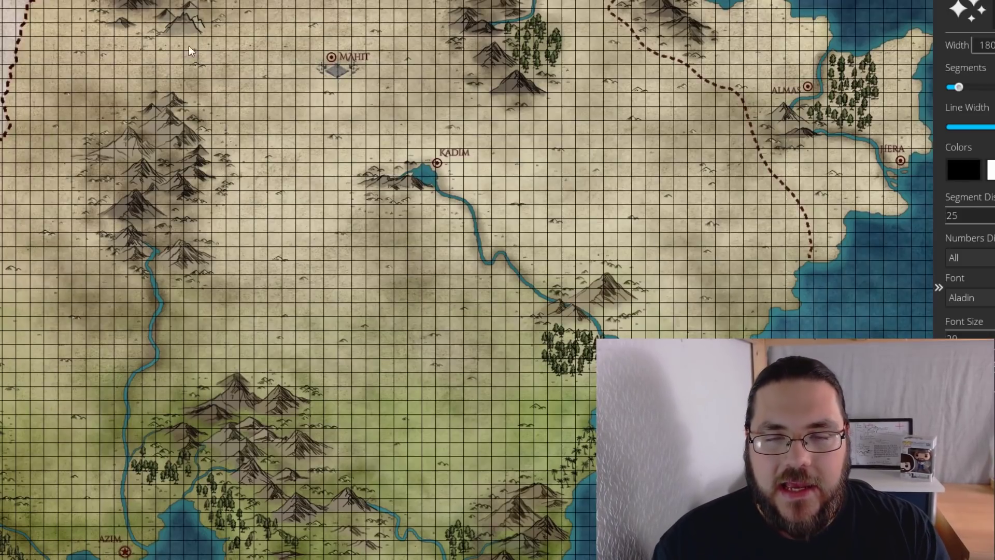
Compare the scale bar's 25-unit segments with the square grid in the map's southwest corner
scroll(480, 235, down, 10)
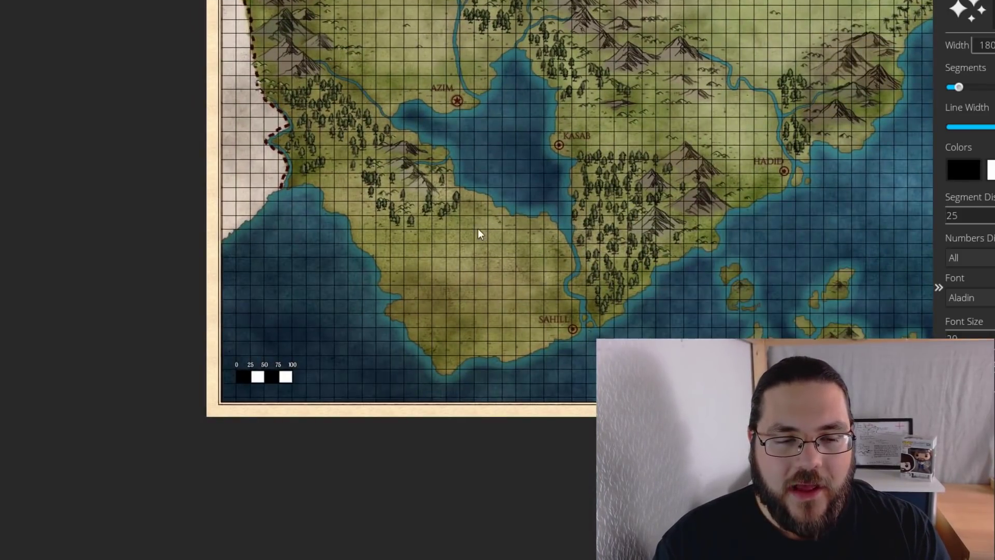
scroll(291, 412, up, 5)
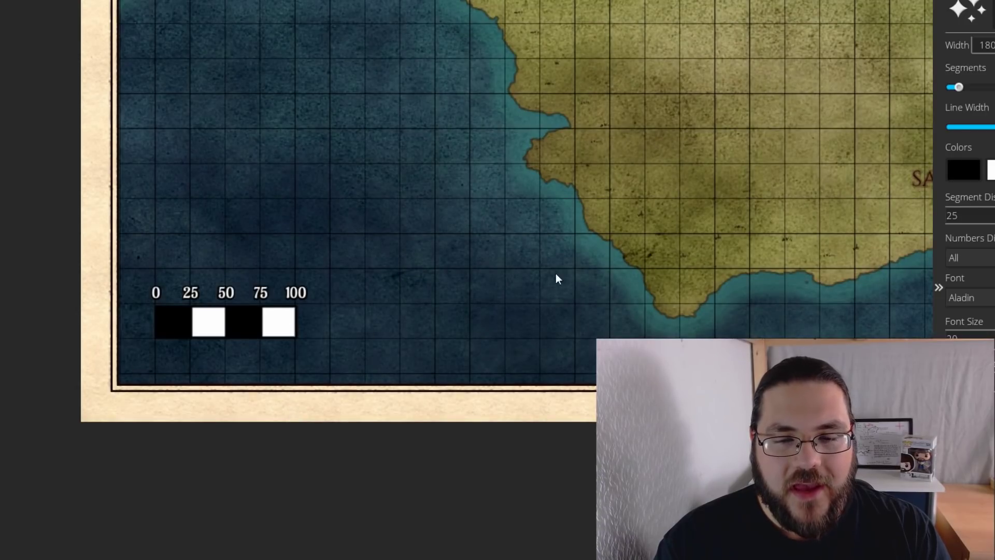
scroll(555, 275, up, 10)
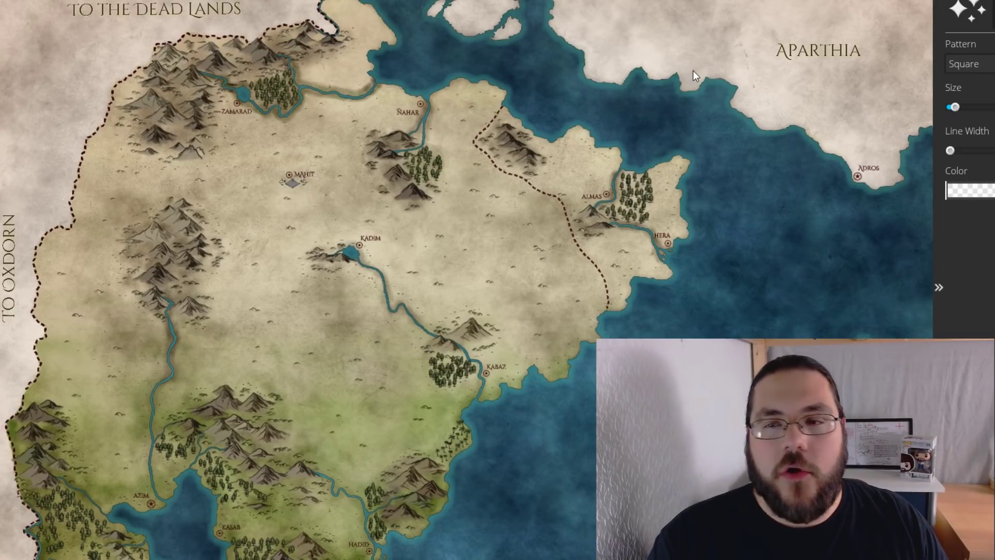
Review the whole map without the grid, from the Oxdorn border across the mainland to Aparthia and the southern coast
scroll(819, 89, down, 1)
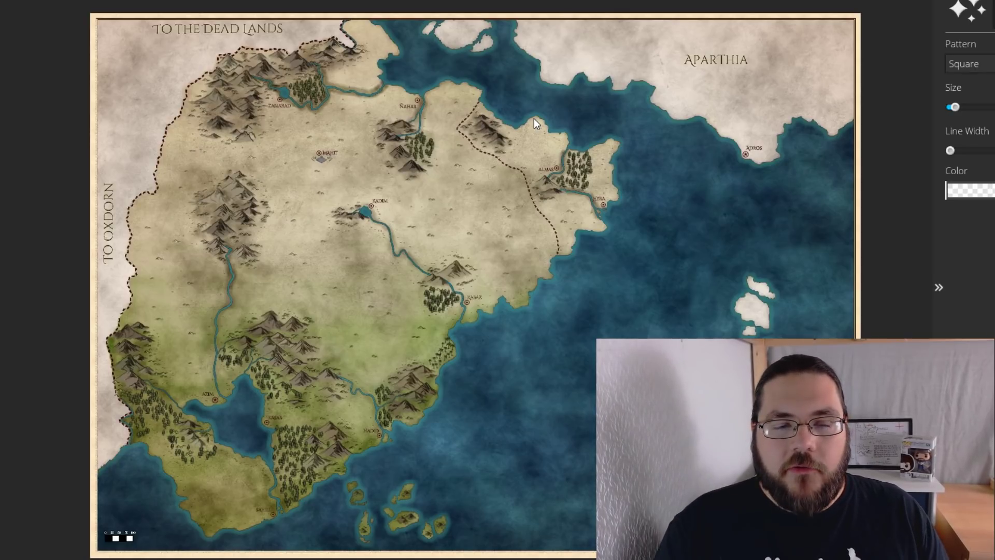
drag(435, 214, 452, 182)
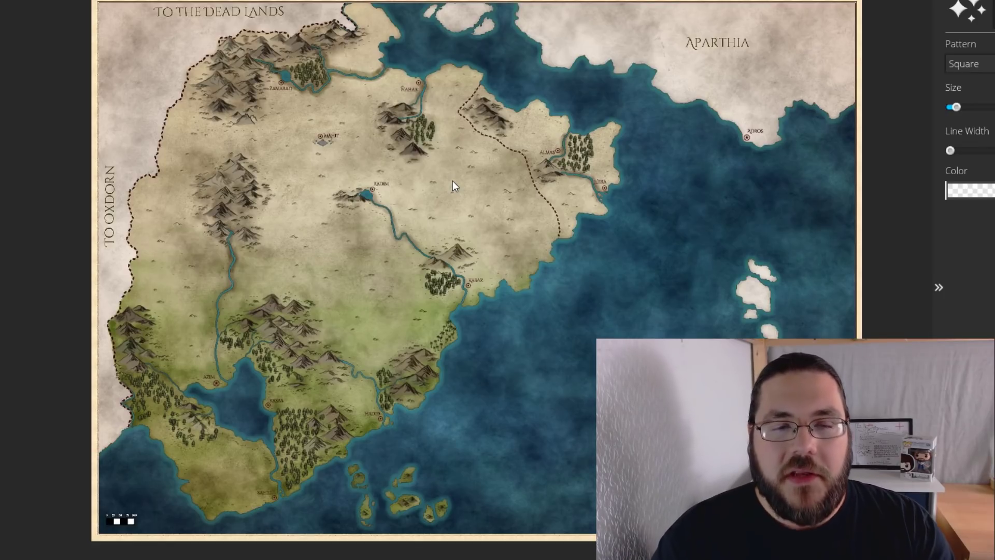
scroll(278, 311, up, 2)
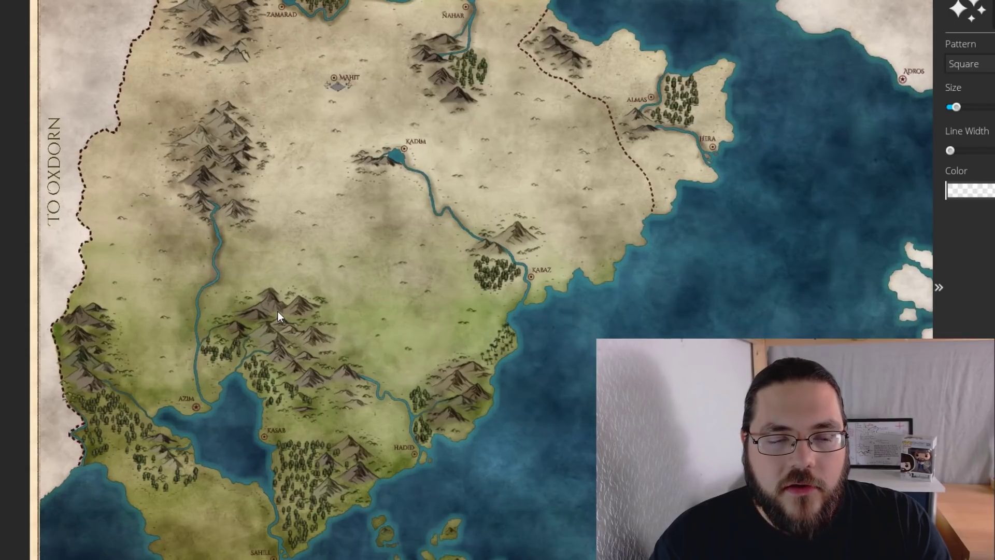